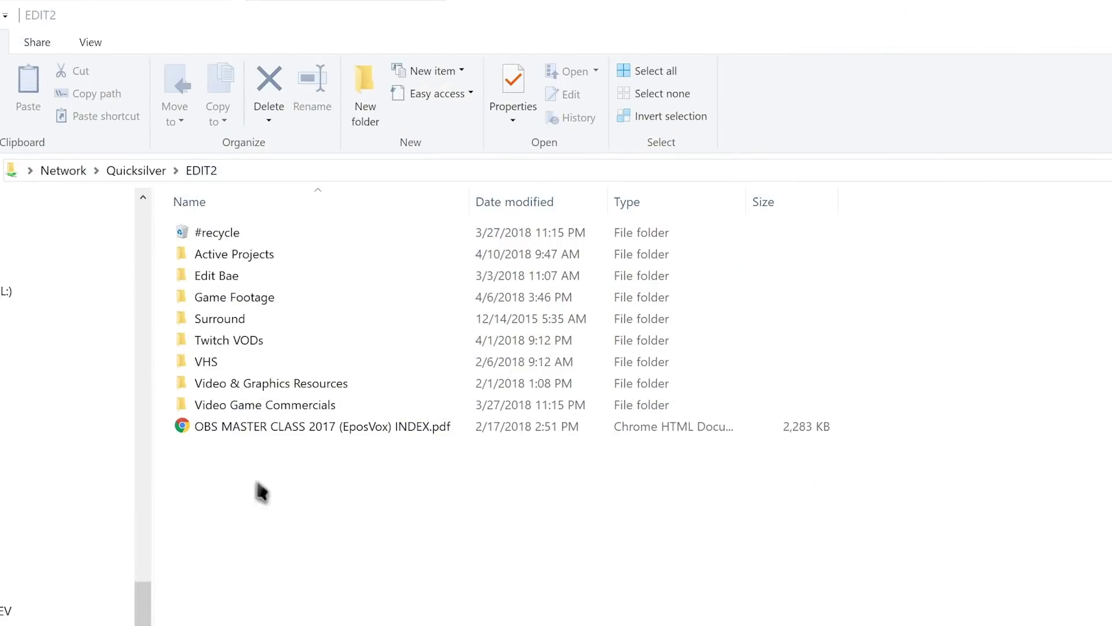
Step: Navigate from Active Projects through Intel SSG Organization into its aroll folder
{"action": "left_click", "coordinate": [219, 252]}
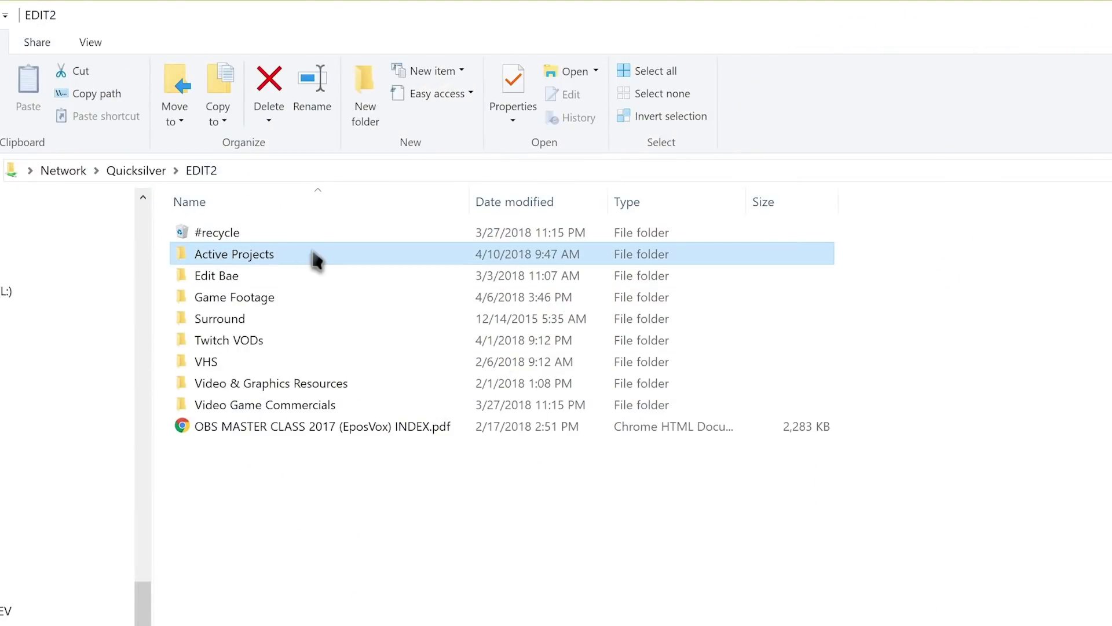
{"action": "double_click", "coordinate": [313, 254]}
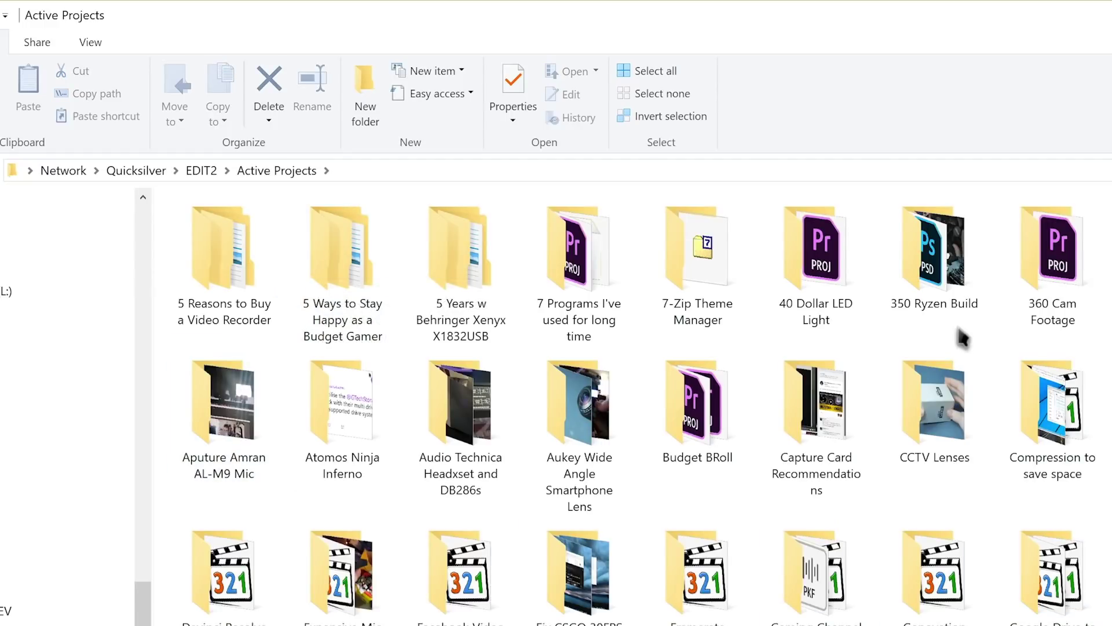
{"action": "scroll", "coordinate": [963, 338], "scroll_direction": "down", "scroll_amount": 15}
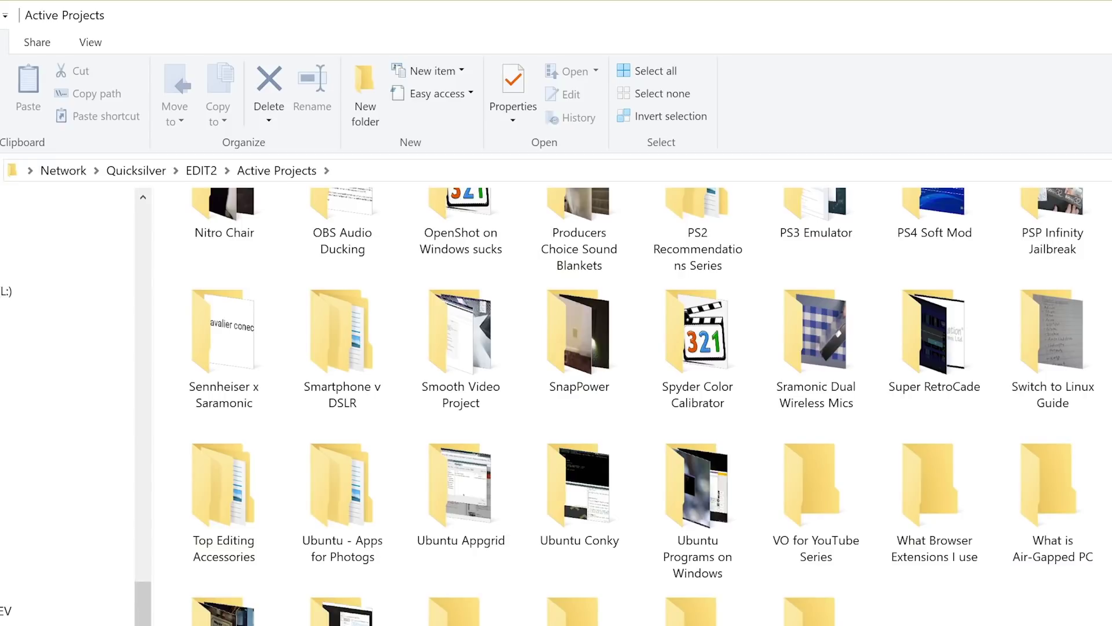
{"action": "scroll", "coordinate": [637, 405], "scroll_direction": "up", "scroll_amount": 15}
{"action": "scroll", "coordinate": [637, 405], "scroll_direction": "down", "scroll_amount": 15}
{"action": "scroll", "coordinate": [637, 405], "scroll_direction": "up", "scroll_amount": 15}
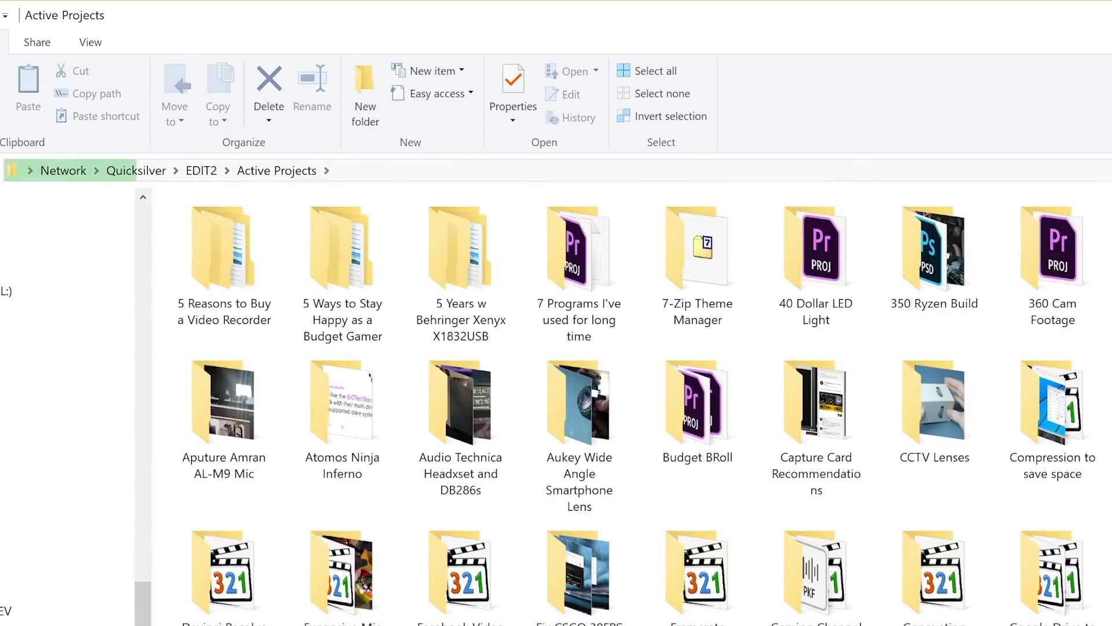
{"action": "scroll", "coordinate": [637, 405], "scroll_direction": "down", "scroll_amount": 15}
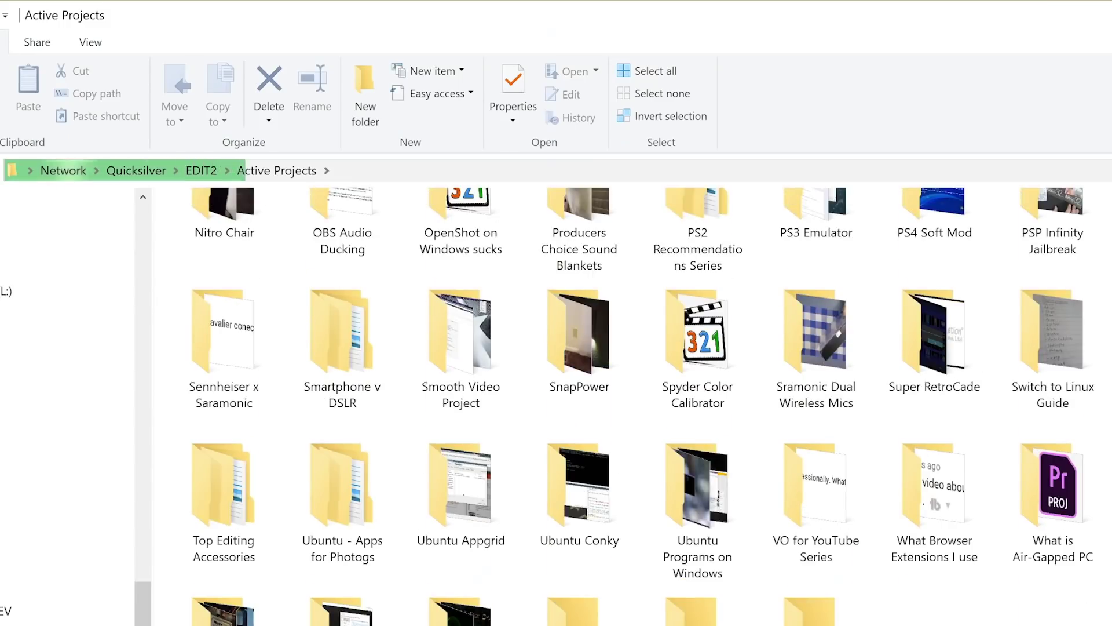
{"action": "scroll", "coordinate": [637, 405], "scroll_direction": "up", "scroll_amount": 5}
{"action": "left_click", "coordinate": [812, 441]}
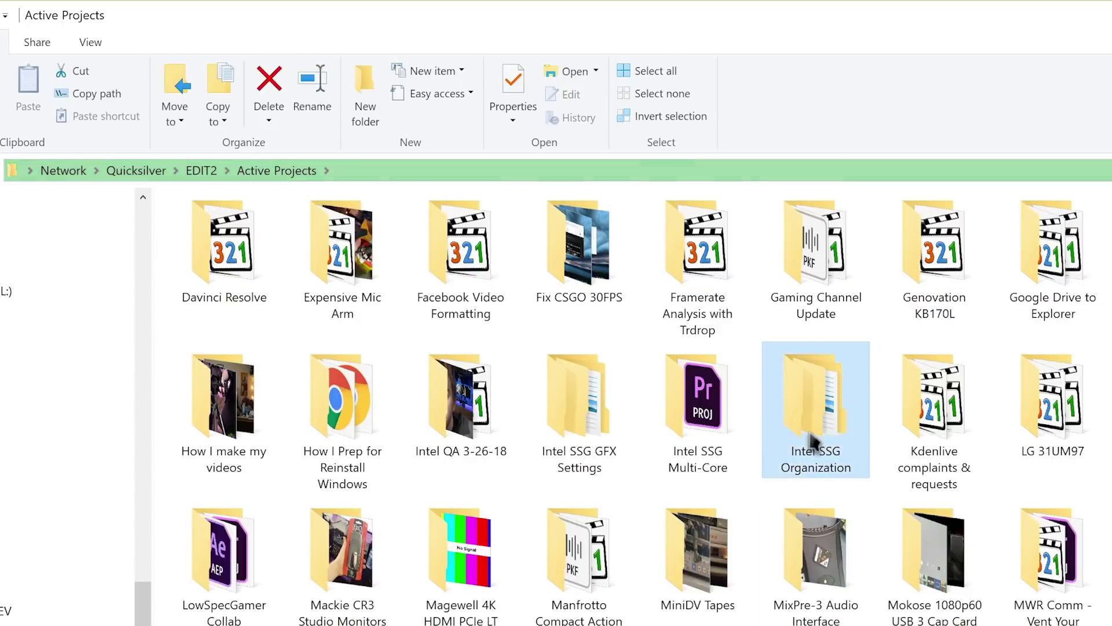
{"action": "double_click", "coordinate": [812, 441]}
{"action": "double_click", "coordinate": [207, 233]}
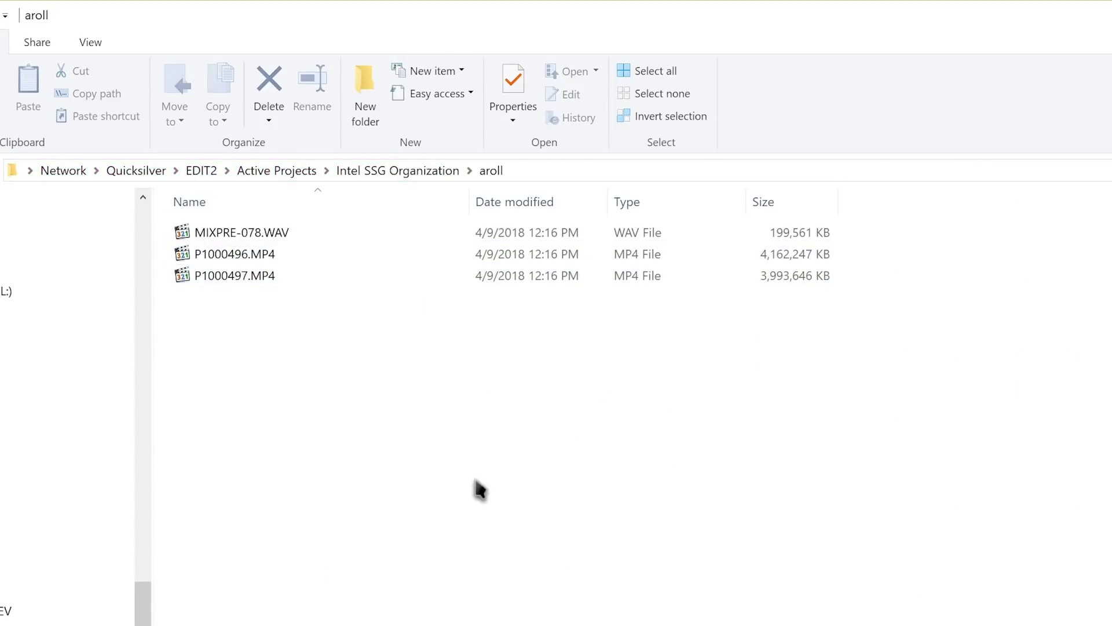
Step: Back in Intel SSG Organization, create the broll and screen capture subfolders
{"action": "left_click", "coordinate": [412, 170]}
{"action": "left_click", "coordinate": [365, 103]}
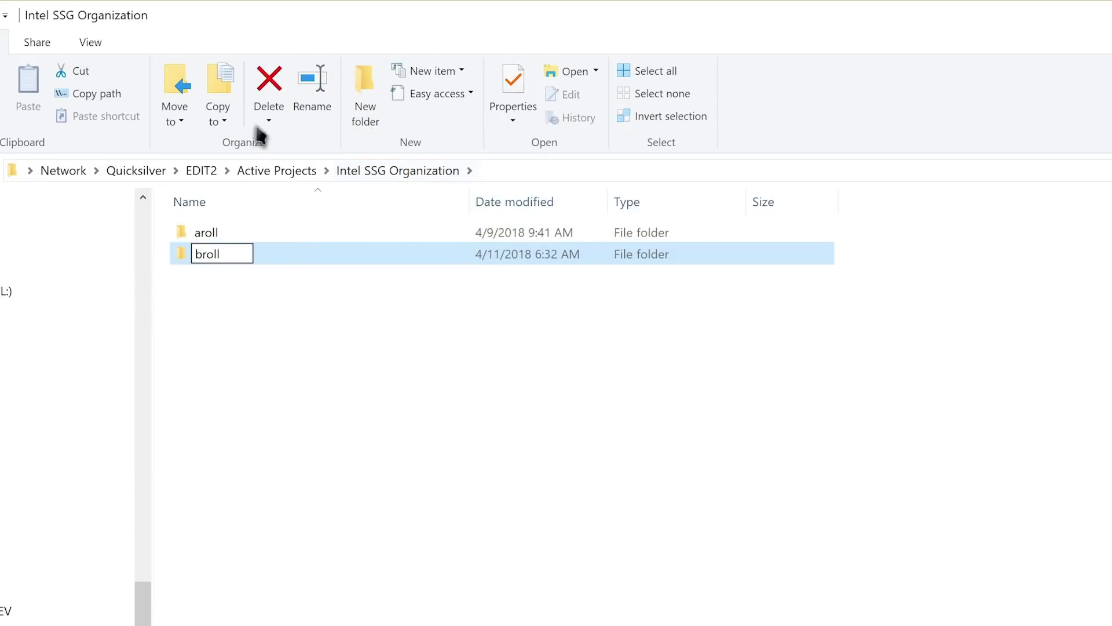
{"action": "key", "text": "Return"}
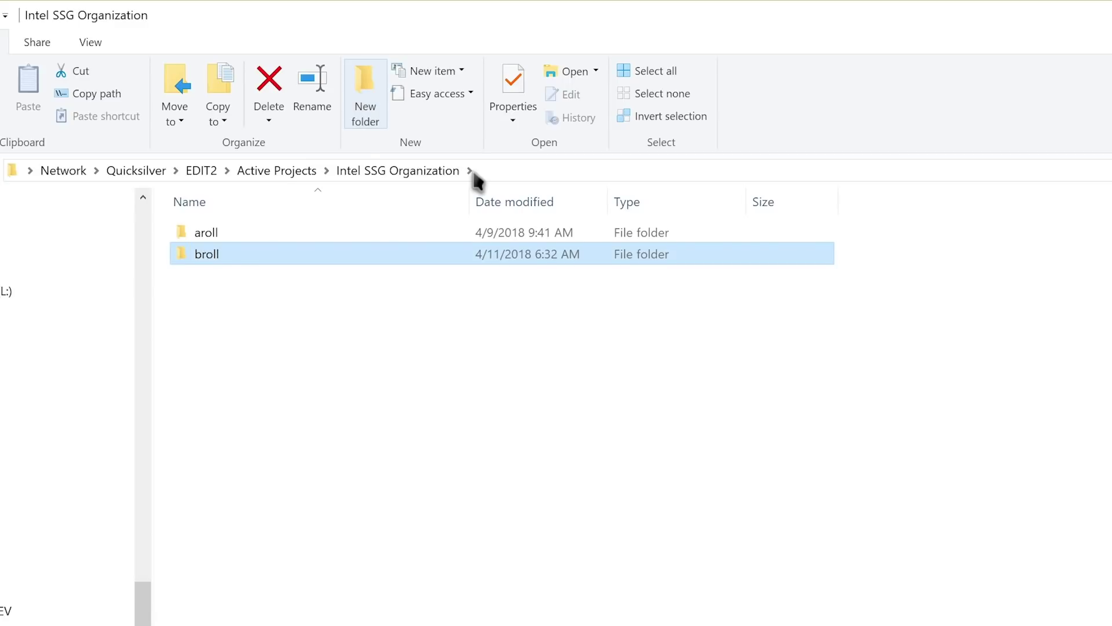
{"action": "key", "text": "ctrl+shift+n"}
{"action": "type", "text": "screen capture"}
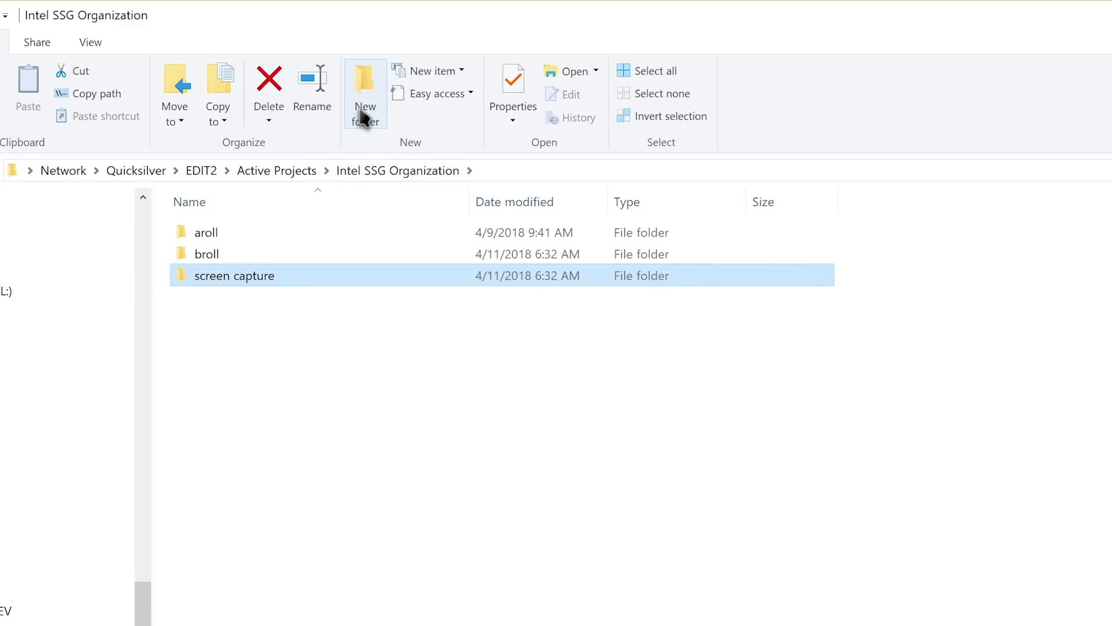
Step: Add gfx, music, thumbnail and export subfolders to the project
{"action": "left_click", "coordinate": [363, 117]}
{"action": "type", "text": "gfx"}
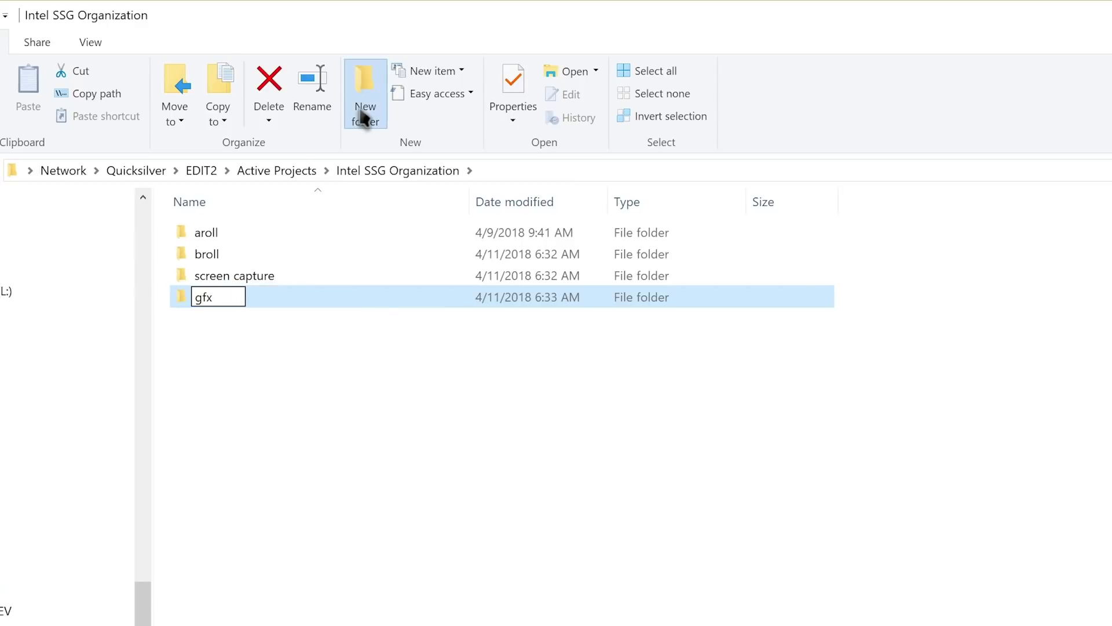
{"action": "left_click", "coordinate": [363, 118]}
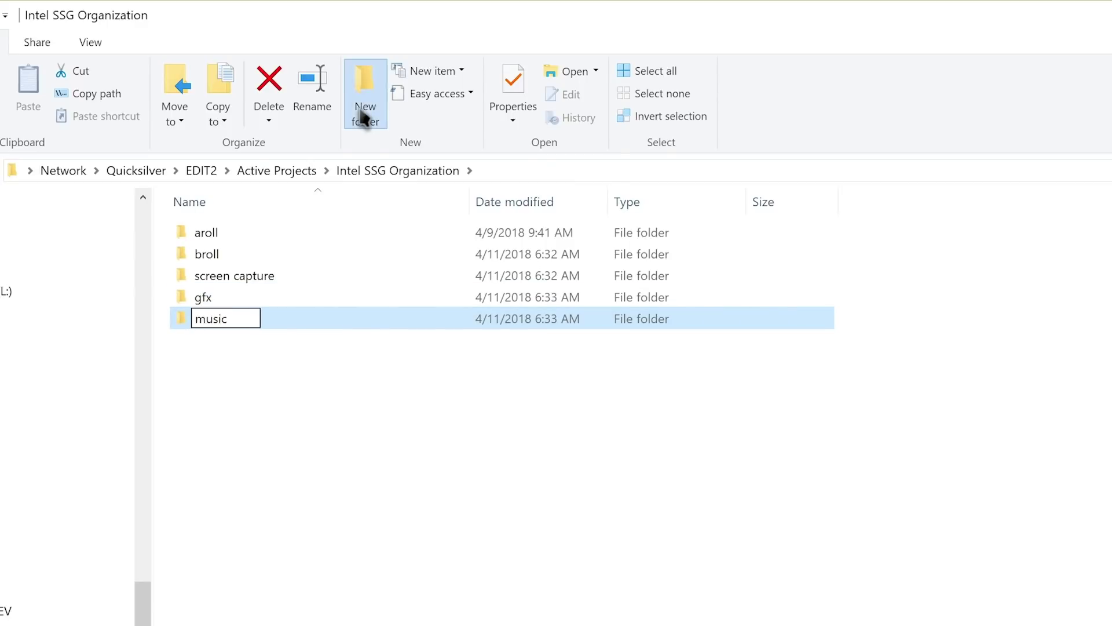
{"action": "left_click", "coordinate": [363, 117]}
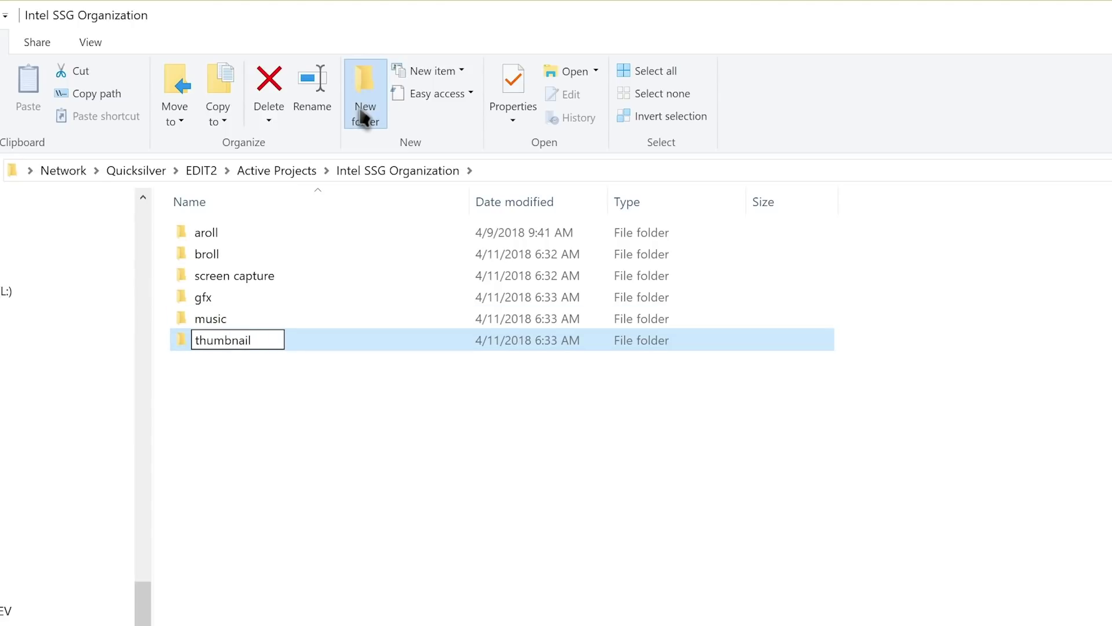
{"action": "left_click", "coordinate": [363, 117]}
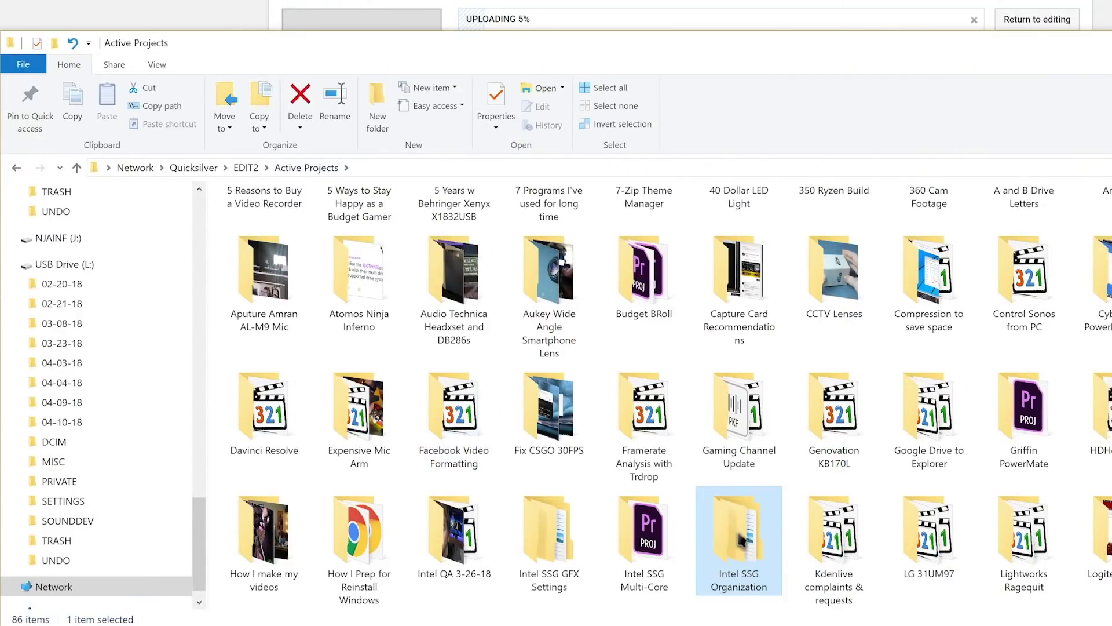
Step: Copy the Intel SSG Organization project folder
{"action": "right_click", "coordinate": [741, 540]}
{"action": "left_click", "coordinate": [774, 436]}
{"action": "scroll", "coordinate": [90, 433], "scroll_direction": "up", "scroll_amount": 5}
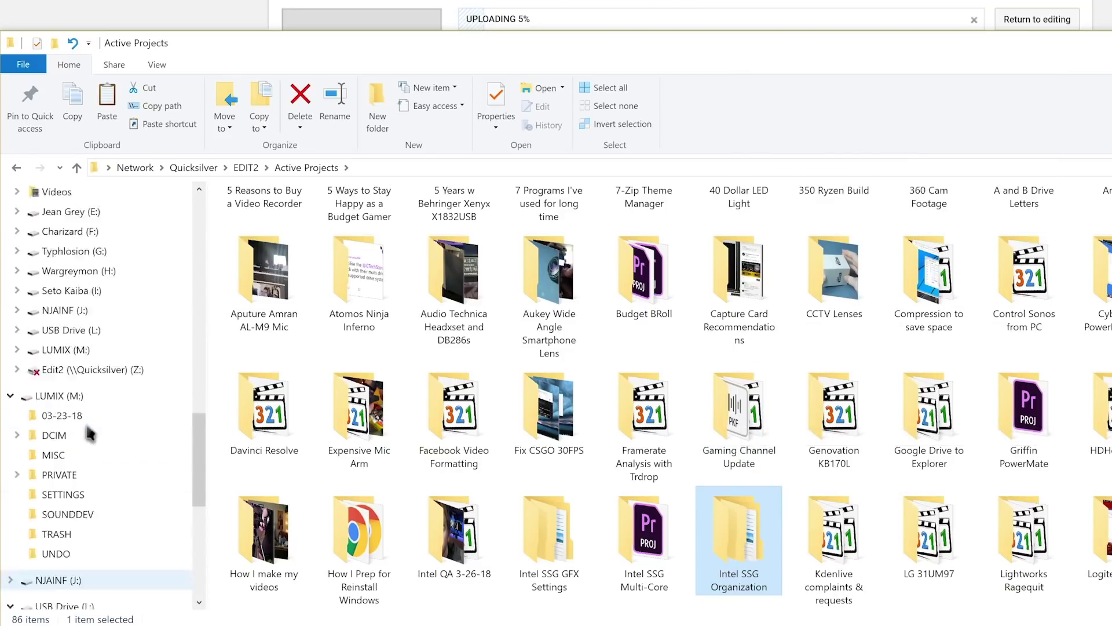
{"action": "scroll", "coordinate": [90, 433], "scroll_direction": "up", "scroll_amount": 15}
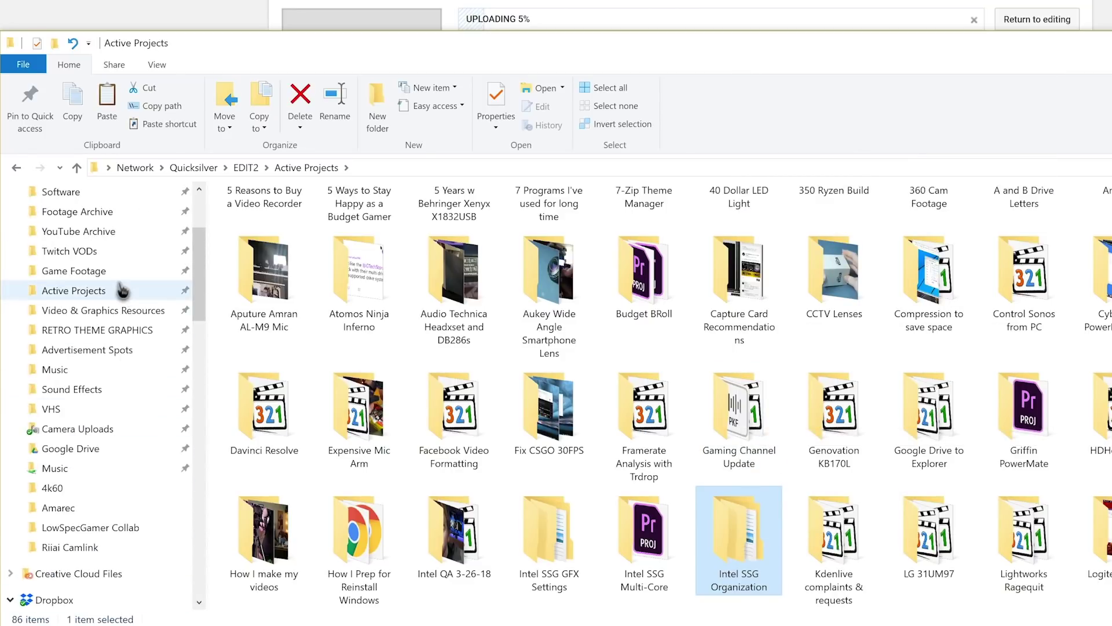
Step: Go to Footage Archive > 2018 > EposVox Tech on the Edit Bae share
{"action": "left_click", "coordinate": [114, 214]}
{"action": "left_click", "coordinate": [258, 169]}
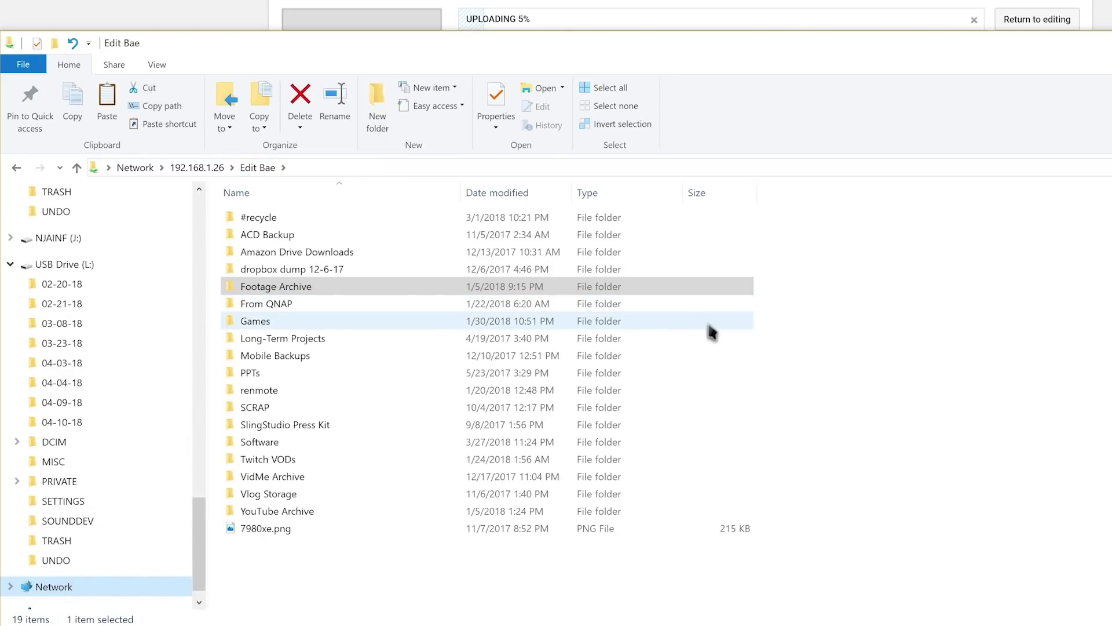
{"action": "double_click", "coordinate": [280, 286]}
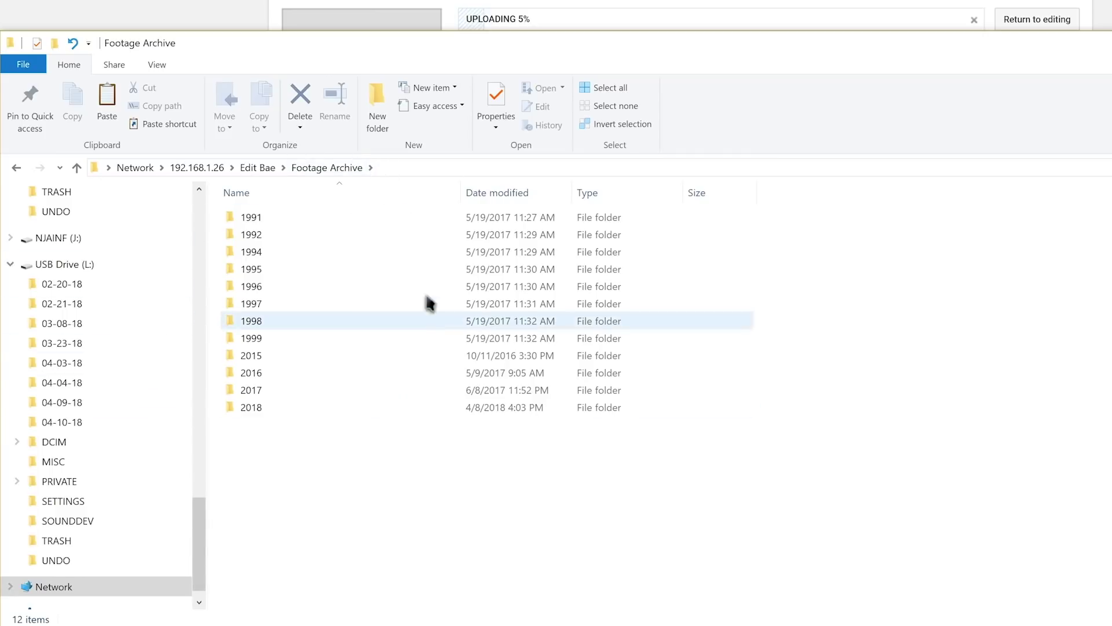
{"action": "double_click", "coordinate": [253, 409]}
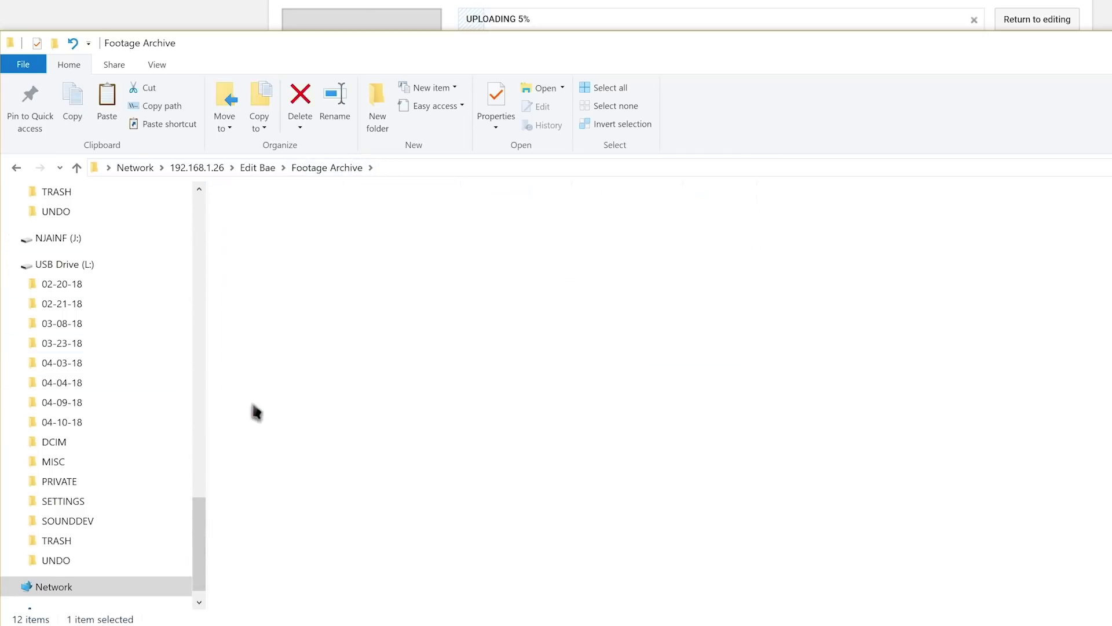
{"action": "double_click", "coordinate": [318, 236]}
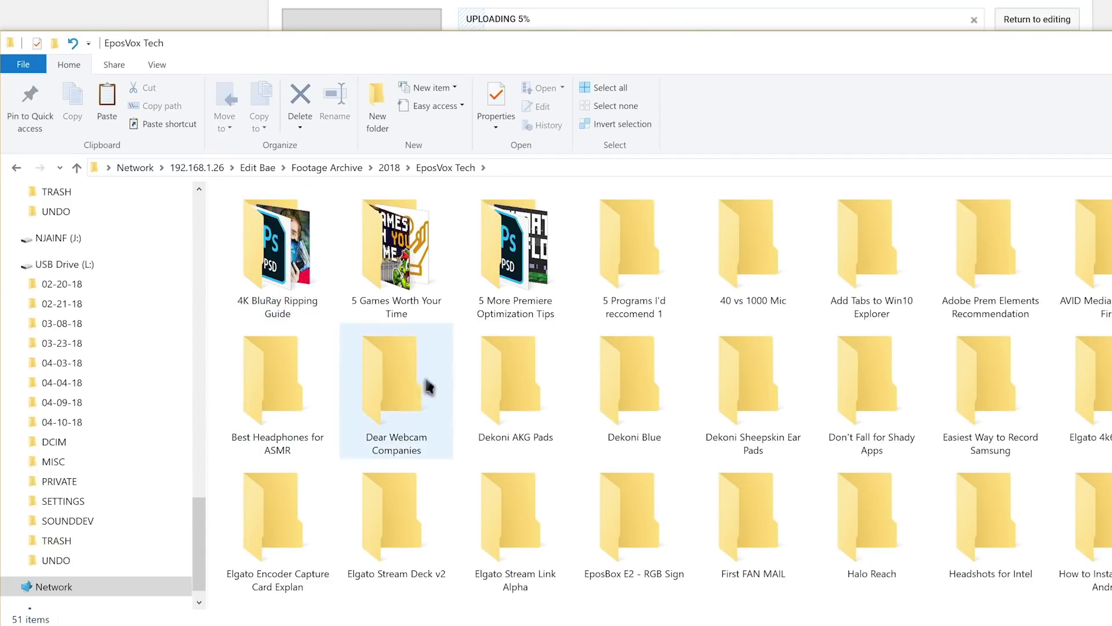
Step: Paste the copied folder into EposVox Tech and close the finished TeraCopy window
{"action": "right_click", "coordinate": [450, 328]}
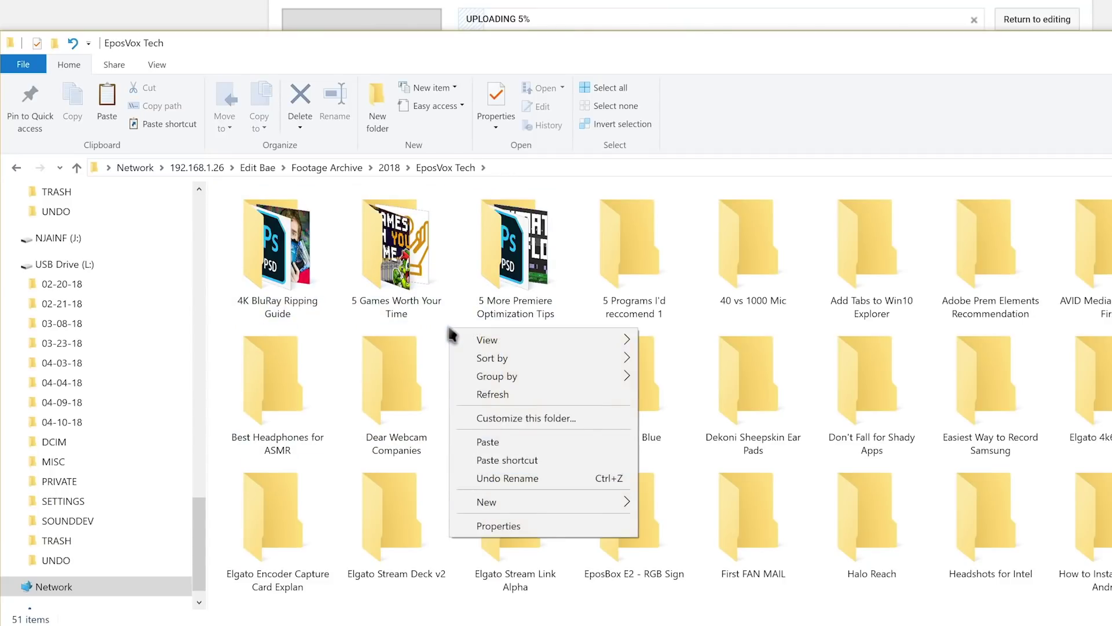
{"action": "left_click", "coordinate": [490, 441]}
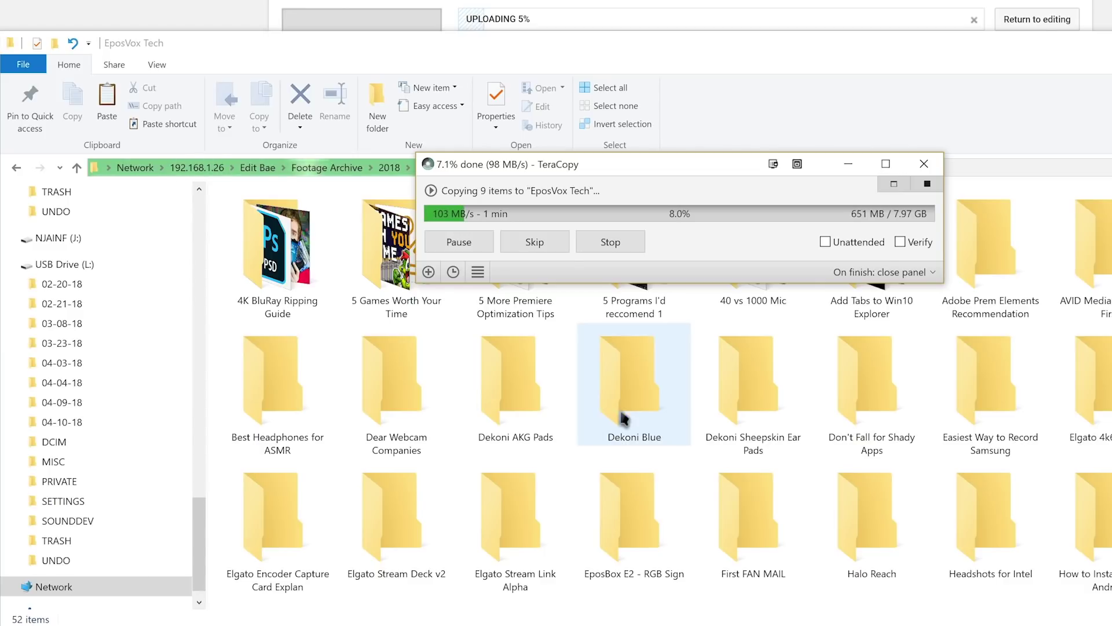
{"action": "left_click", "coordinate": [928, 184]}
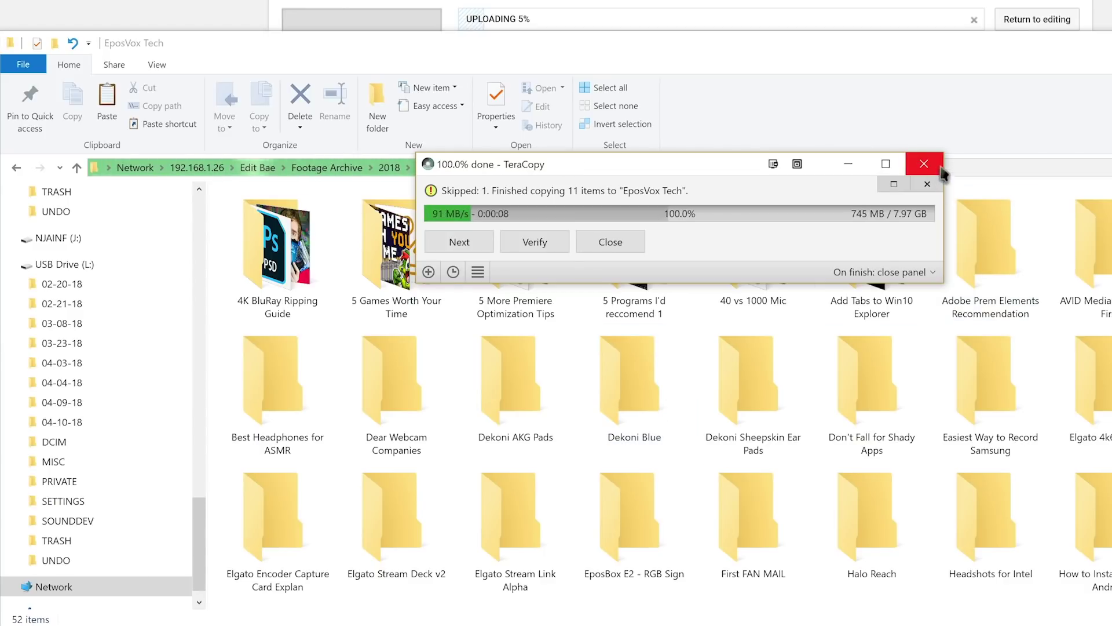
{"action": "left_click", "coordinate": [924, 164]}
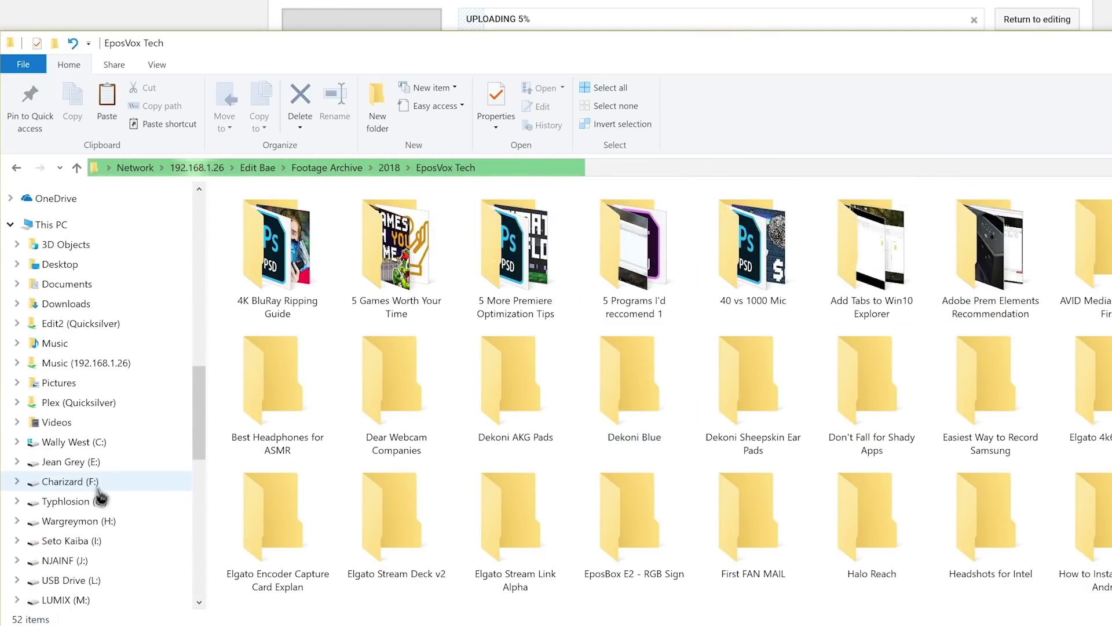
Step: Cut MWR - Vent Your Feelings.mov from the Typhlosion (G:) drive
{"action": "left_click", "coordinate": [96, 501]}
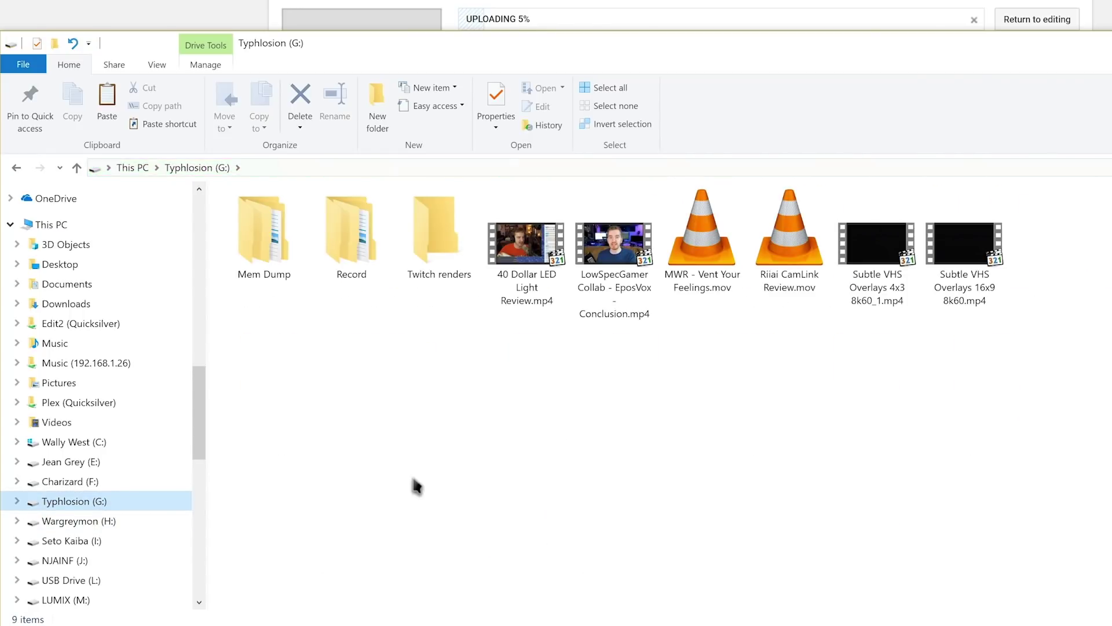
{"action": "right_click", "coordinate": [701, 270]}
{"action": "left_click", "coordinate": [734, 611]}
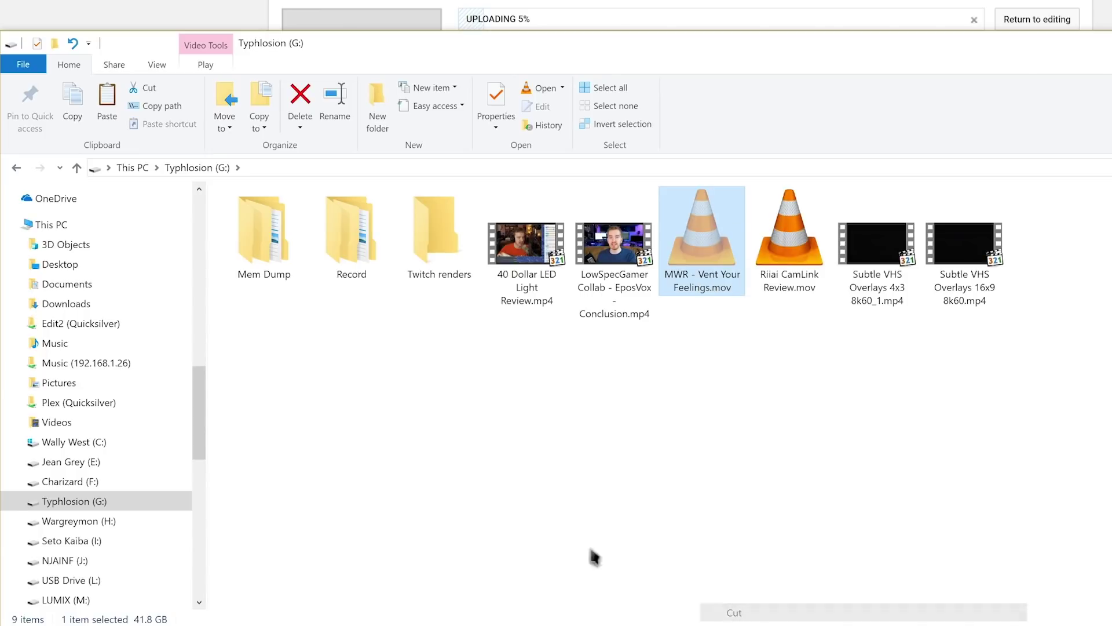
{"action": "scroll", "coordinate": [124, 514], "scroll_direction": "up", "scroll_amount": 10}
Step: Open YouTube Archive > 2018 > Gaming
{"action": "left_click", "coordinate": [107, 384]}
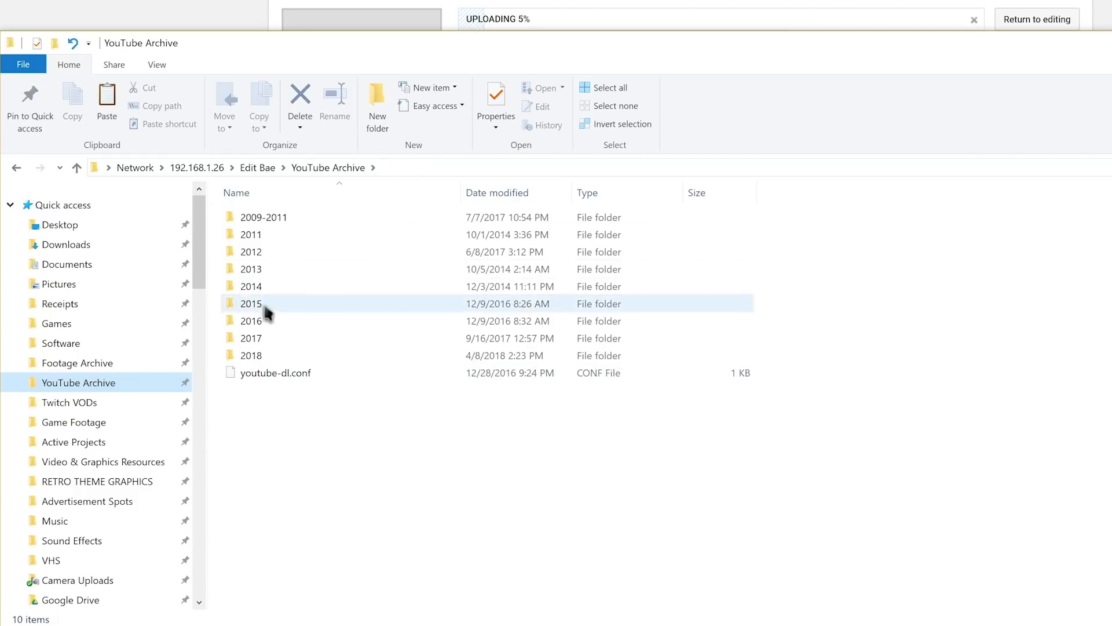
{"action": "double_click", "coordinate": [259, 354]}
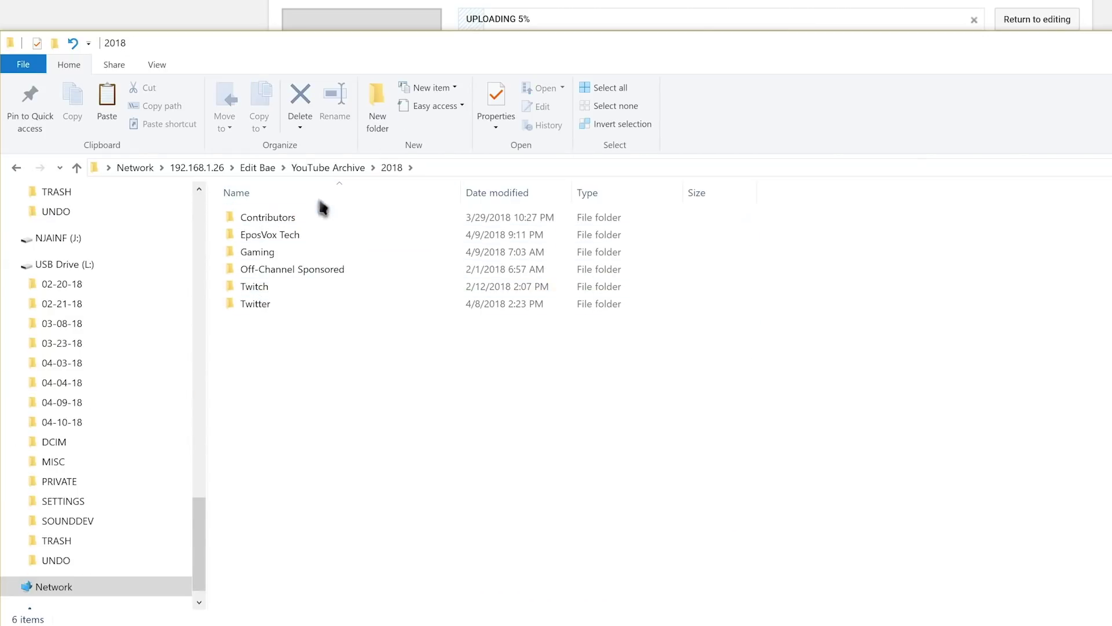
{"action": "left_click", "coordinate": [277, 253]}
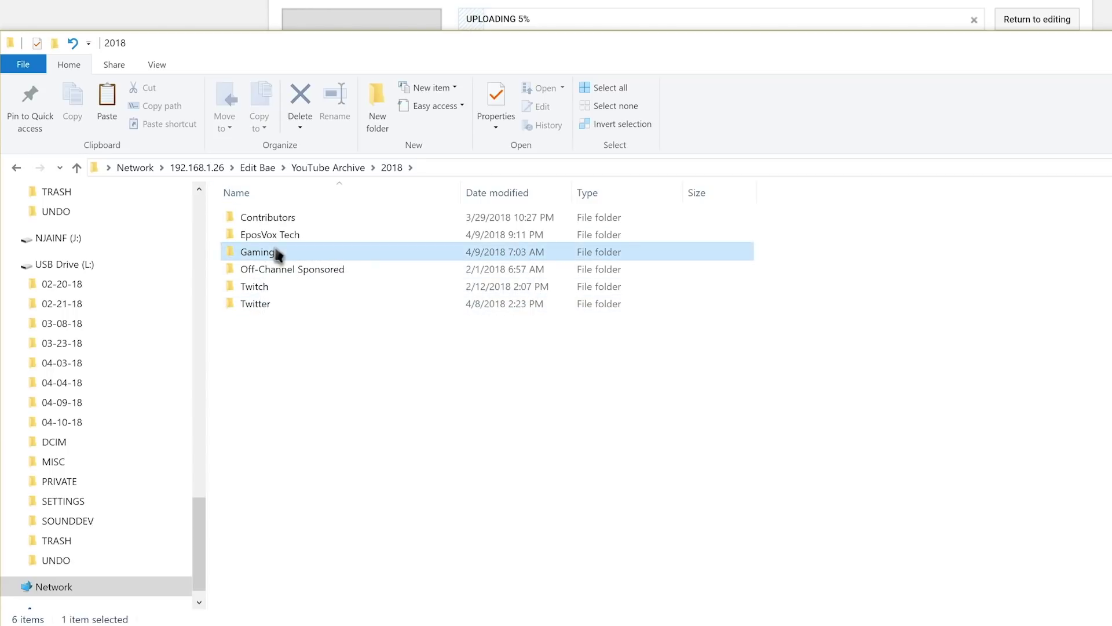
{"action": "double_click", "coordinate": [277, 253]}
Step: Paste the video into Gaming, dismiss the transfer panel, and return to 2018
{"action": "right_click", "coordinate": [339, 316]}
{"action": "left_click", "coordinate": [367, 428]}
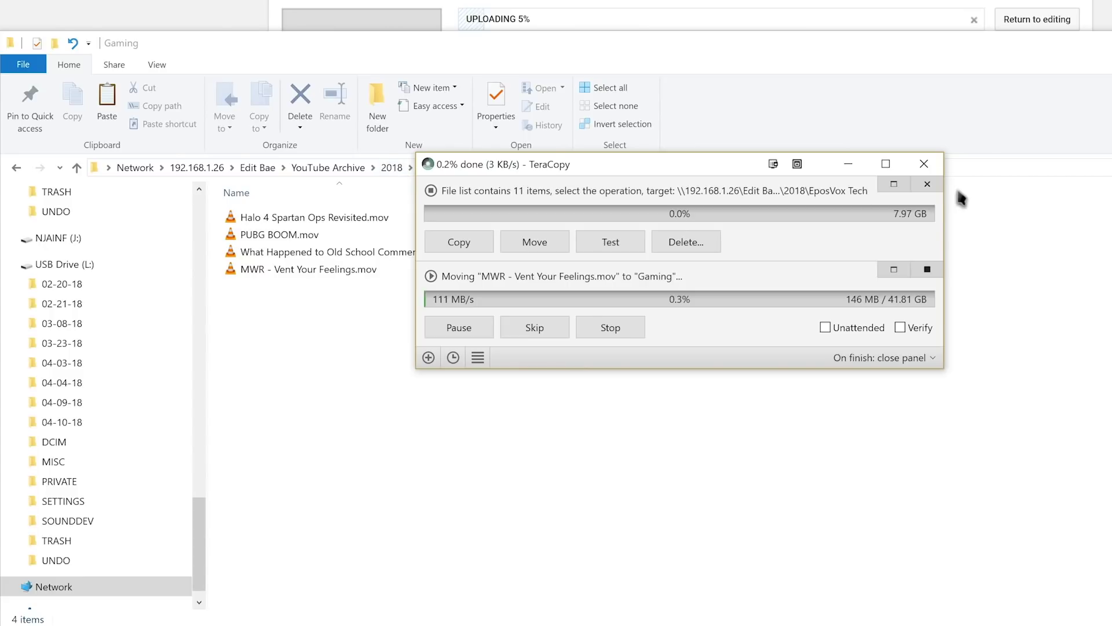
{"action": "left_click", "coordinate": [927, 184]}
{"action": "left_click_drag", "start_coordinate": [672, 170], "coordinate": [654, 0]}
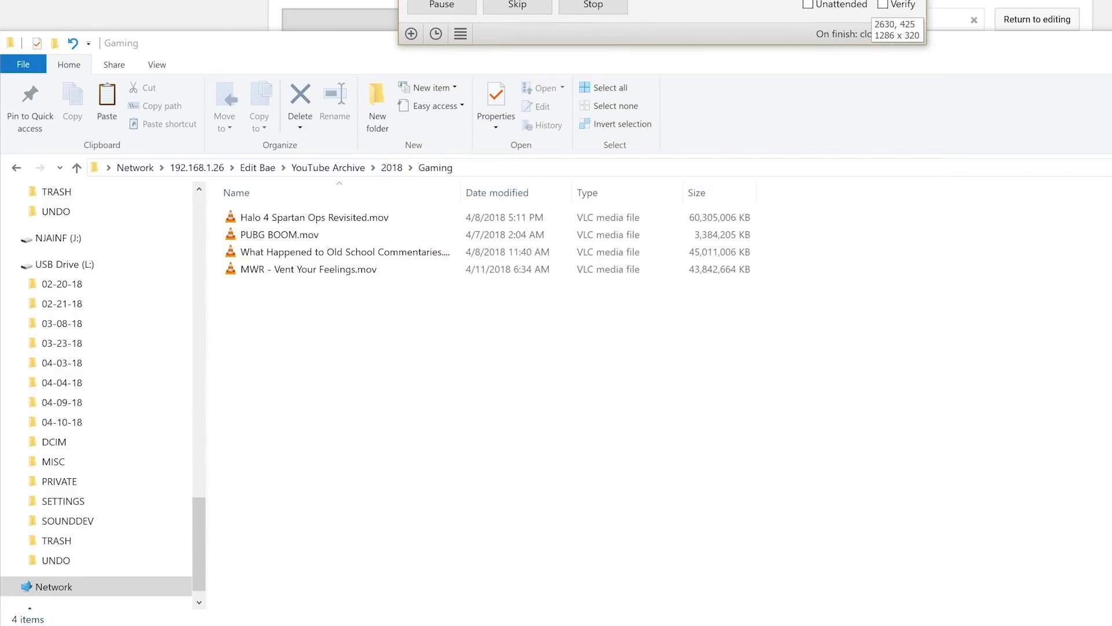
{"action": "left_click", "coordinate": [387, 169]}
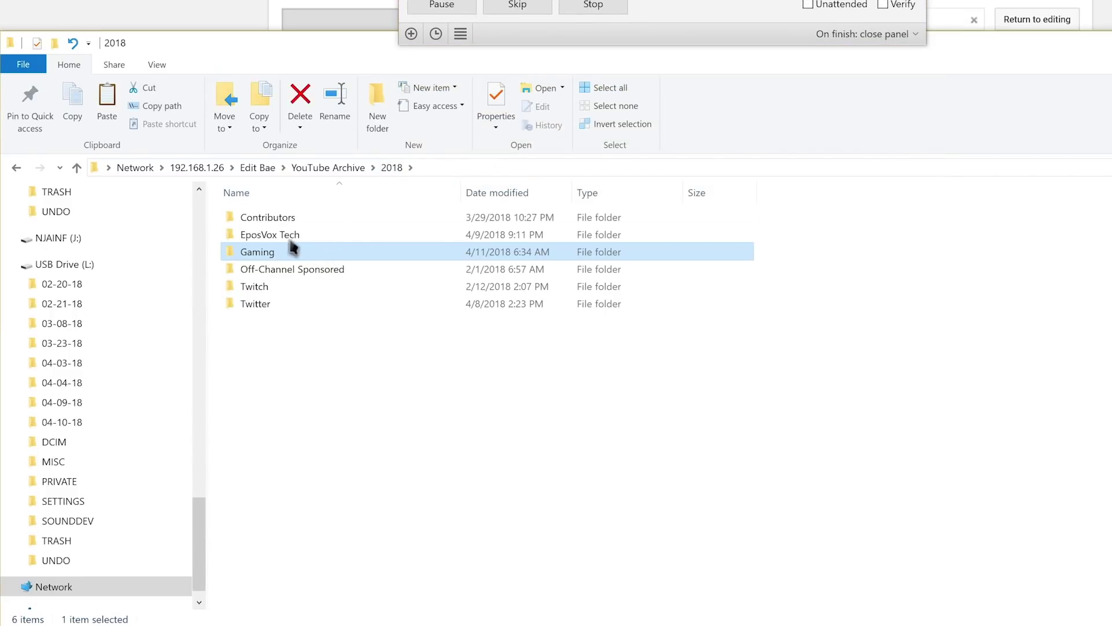
Step: Browse the 2018 EposVox Tech folder, then return to YouTube Archive
{"action": "double_click", "coordinate": [277, 234]}
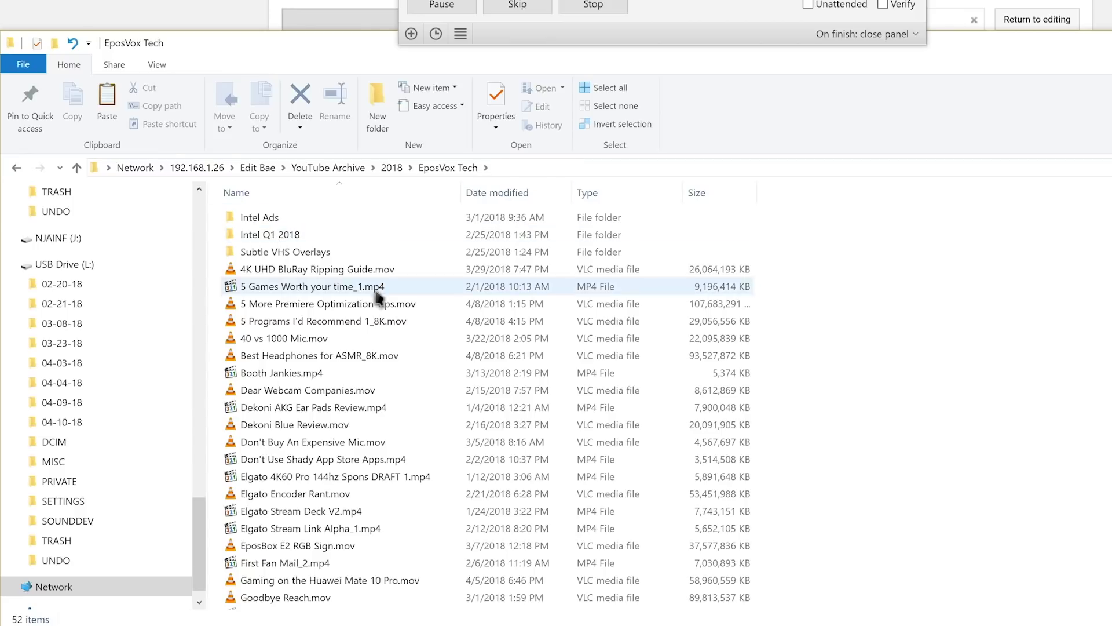
{"action": "scroll", "coordinate": [463, 492], "scroll_direction": "down", "scroll_amount": 4}
{"action": "scroll", "coordinate": [472, 499], "scroll_direction": "down", "scroll_amount": 4}
{"action": "scroll", "coordinate": [472, 499], "scroll_direction": "up", "scroll_amount": 8}
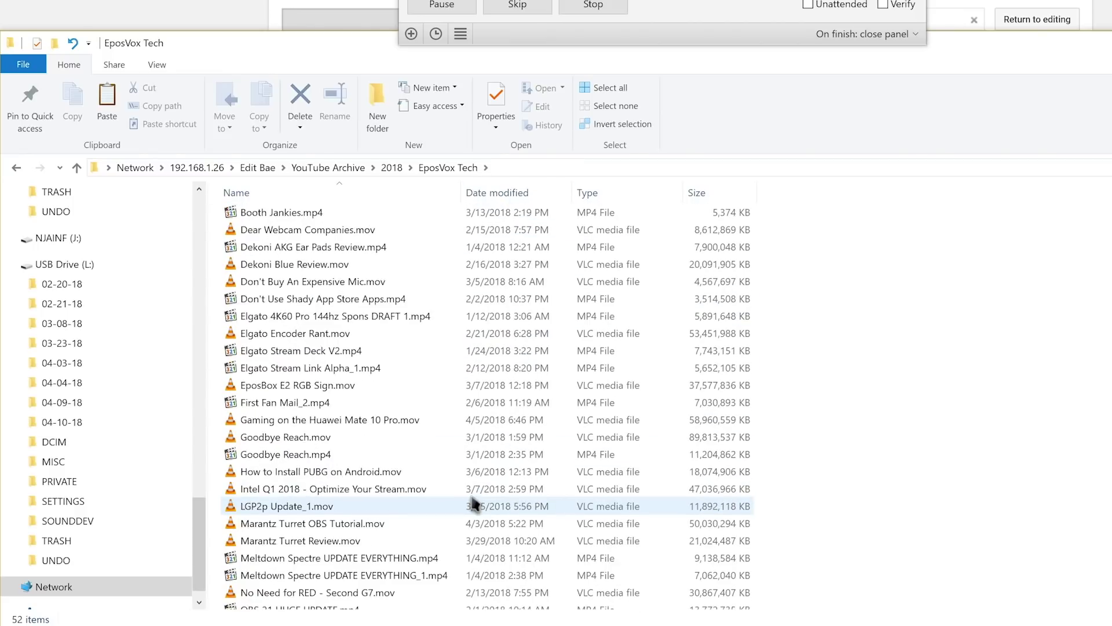
{"action": "left_click", "coordinate": [397, 168]}
{"action": "left_click", "coordinate": [328, 168]}
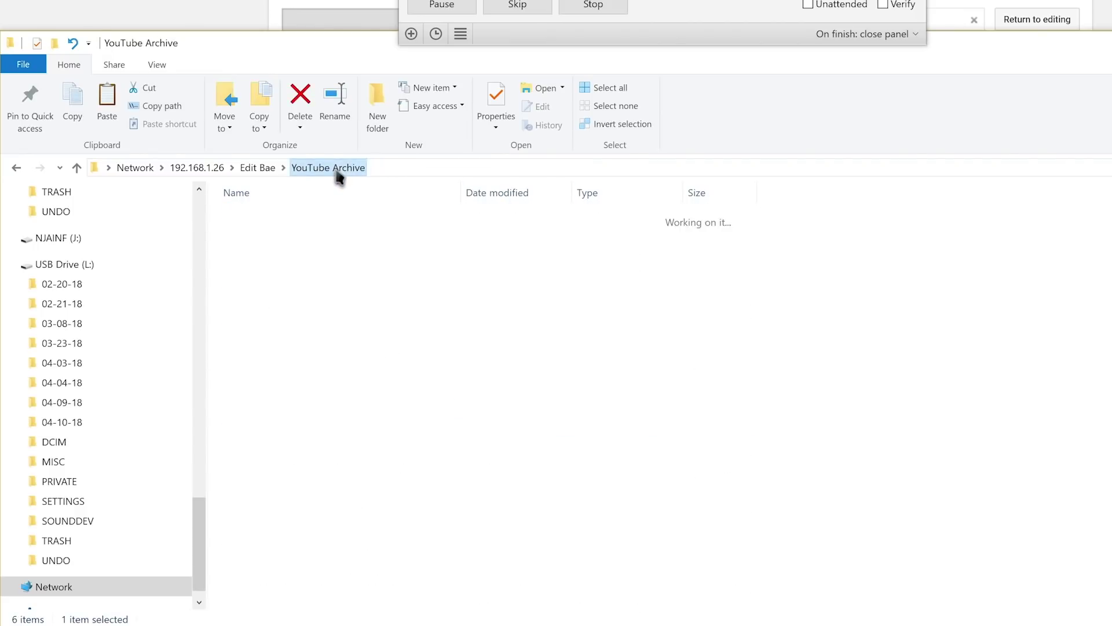
Step: Look through the 2016 and 2011 folders, then open the 2012 year folder
{"action": "double_click", "coordinate": [290, 321]}
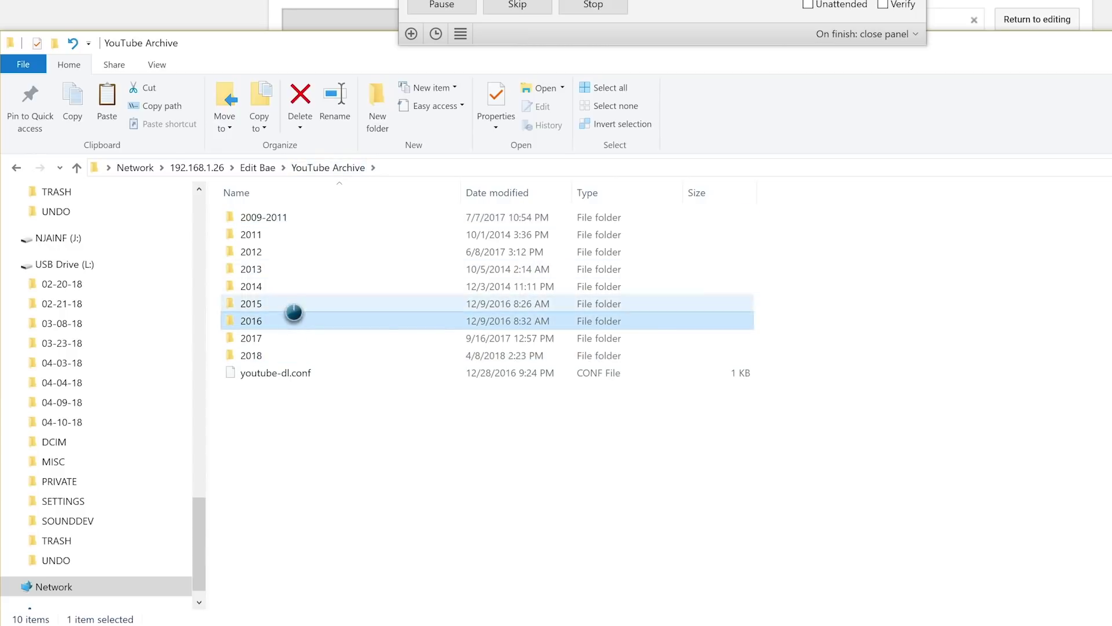
{"action": "left_click", "coordinate": [346, 167]}
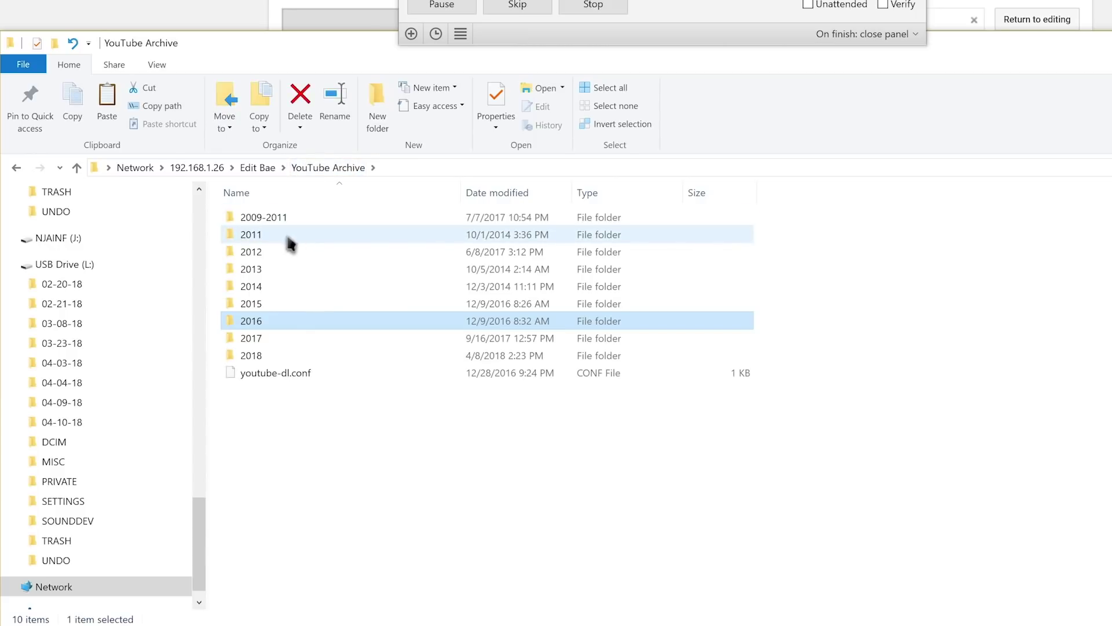
{"action": "double_click", "coordinate": [285, 236]}
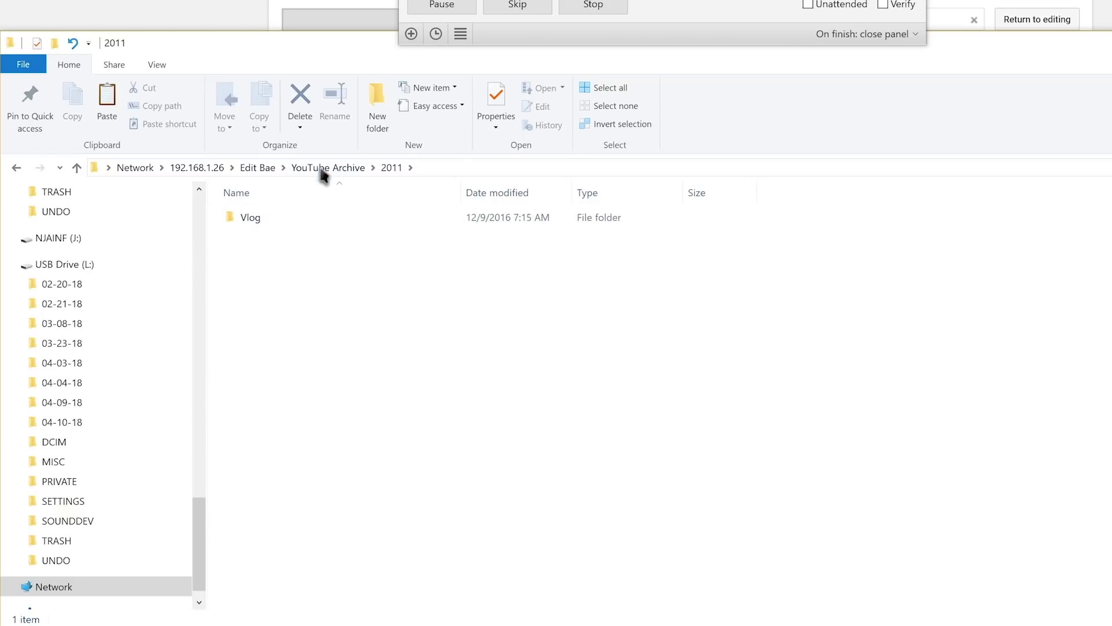
{"action": "left_click", "coordinate": [324, 168]}
{"action": "double_click", "coordinate": [281, 253]}
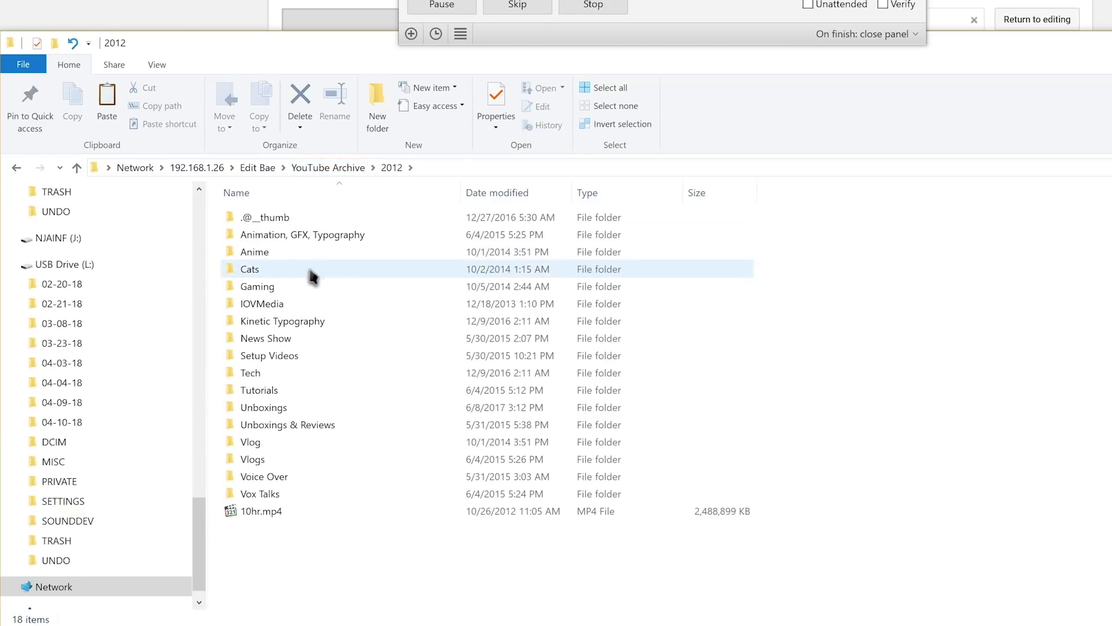